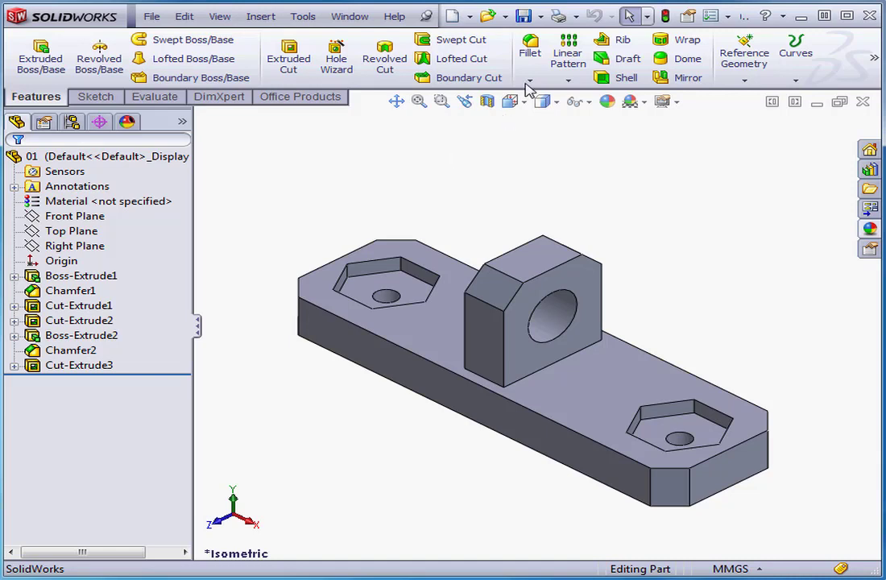
Save a copy of the part as IGES (*.igs) file 01.IGS in Exercise-FeatureWorks-2012.
left_click(543, 17)
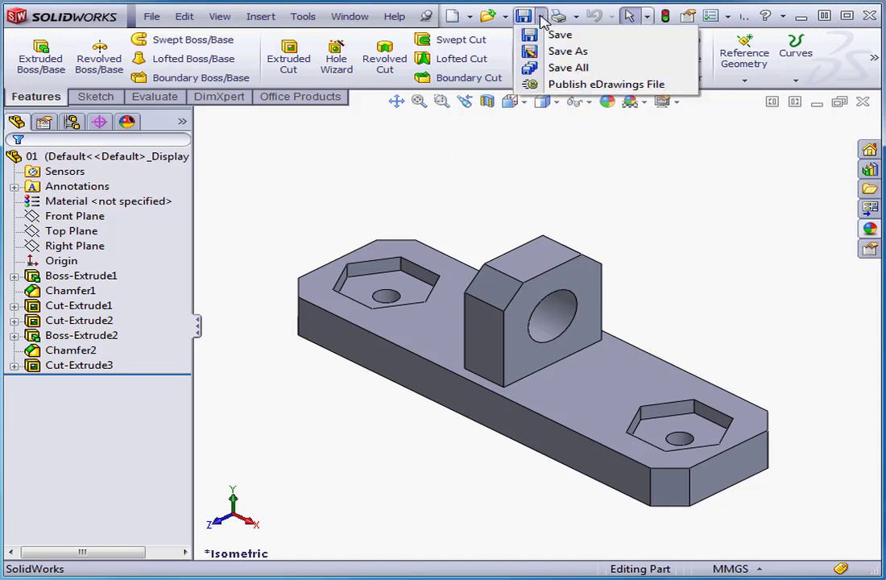
left_click(562, 52)
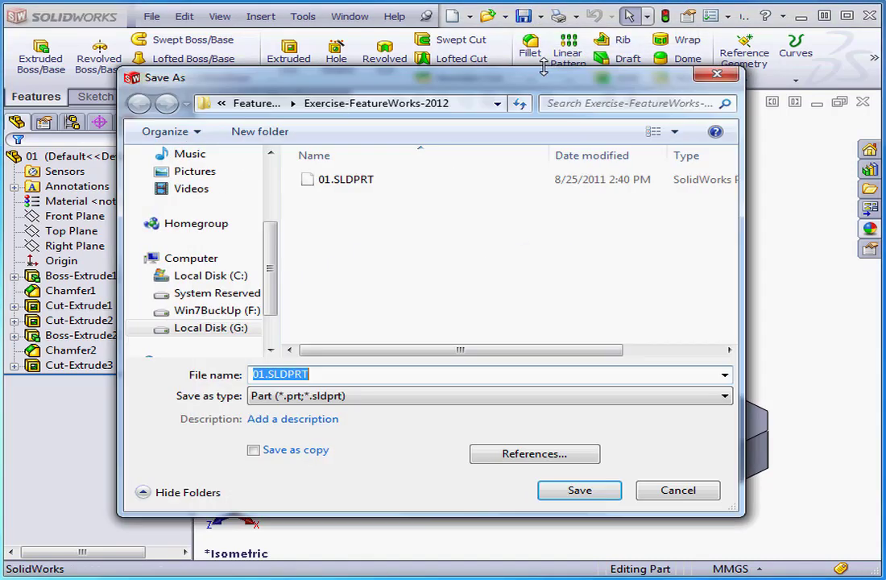
left_click(725, 396)
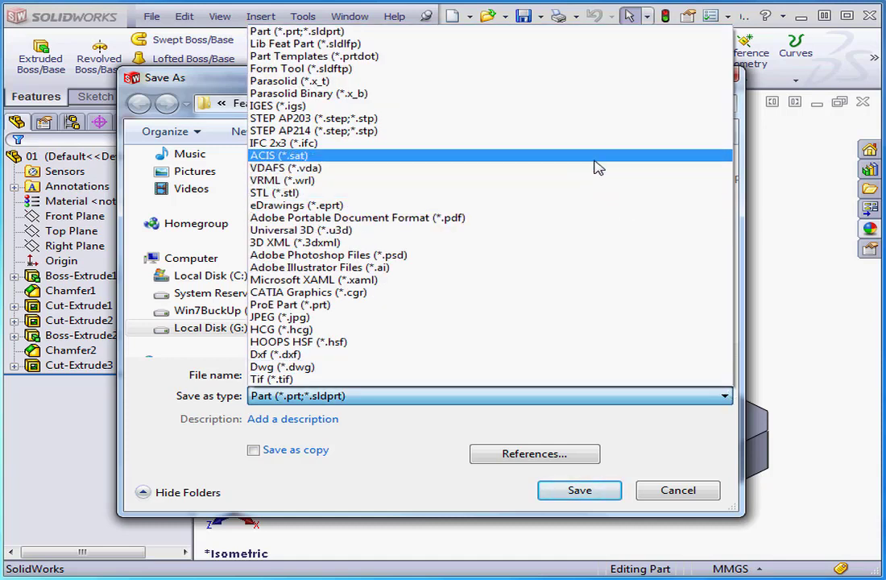
left_click(416, 107)
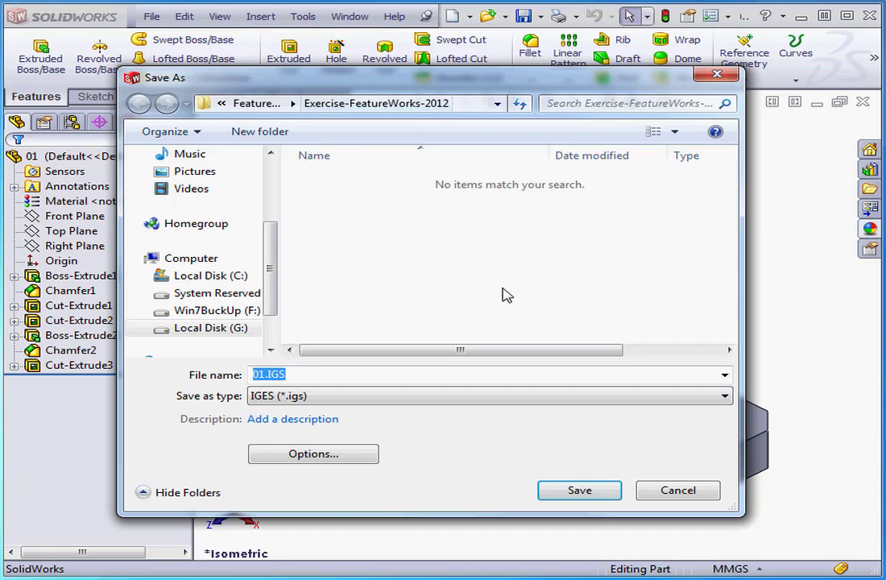
left_click(594, 492)
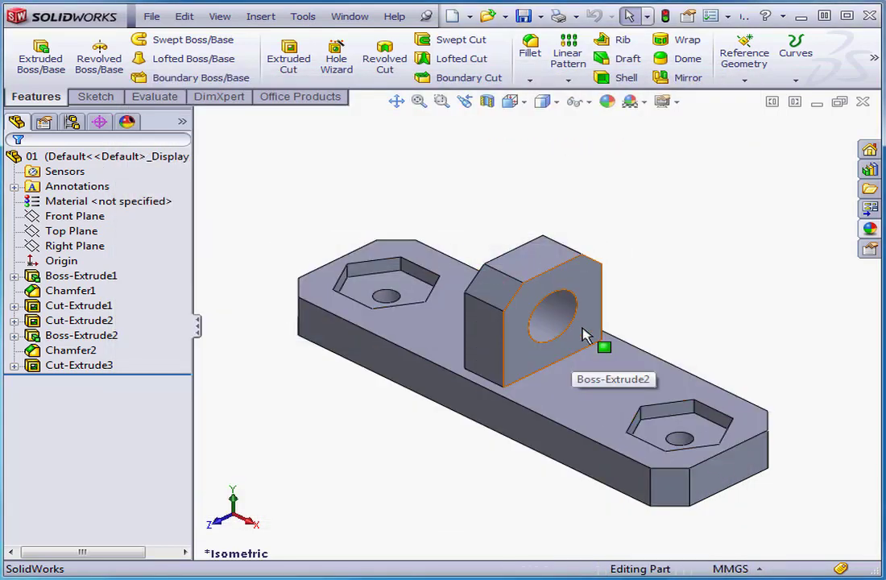
Start opening a file with the file-type filter set to IGES (*.igs;*.iges).
left_click(506, 17)
left_click(504, 36)
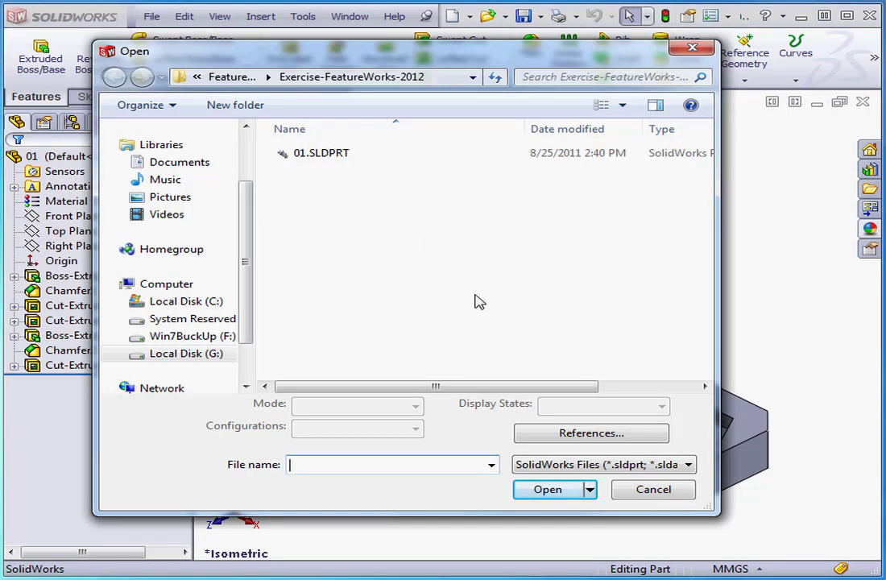
left_click(689, 465)
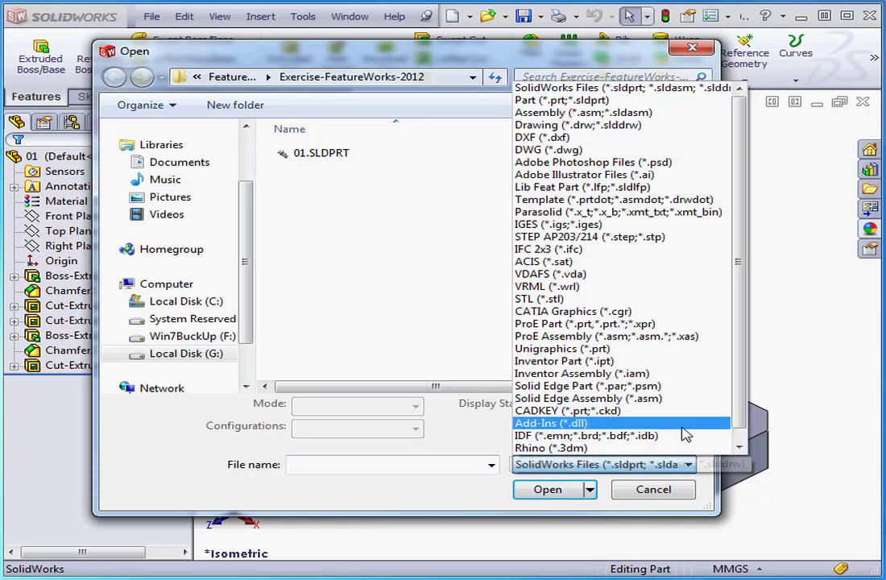
left_click(616, 224)
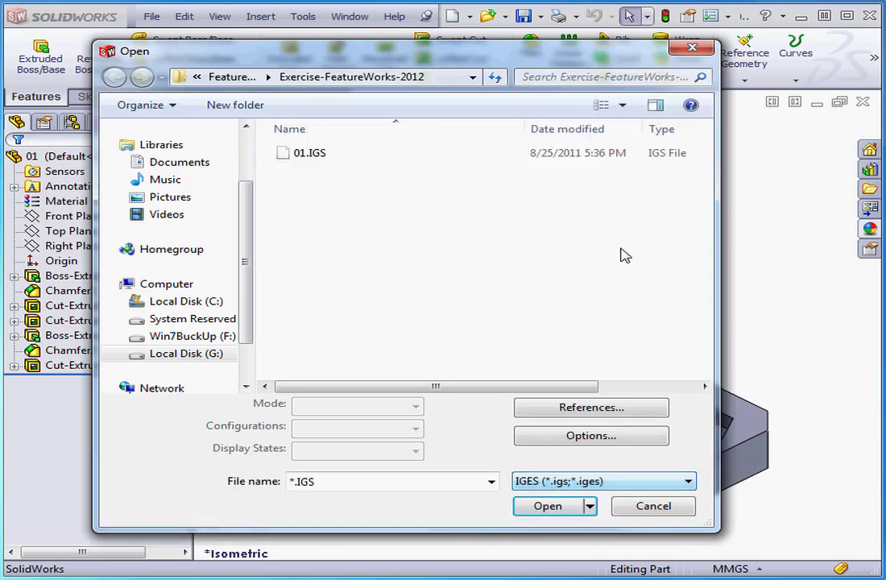
Enable B-Rep mapping under Try forming solid(s) in the IGES import options.
left_click(592, 436)
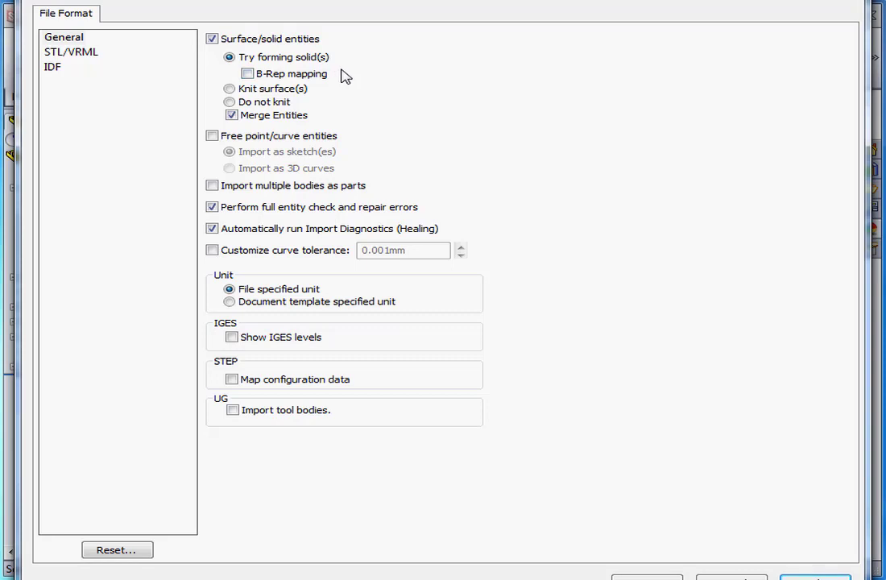
left_click(248, 74)
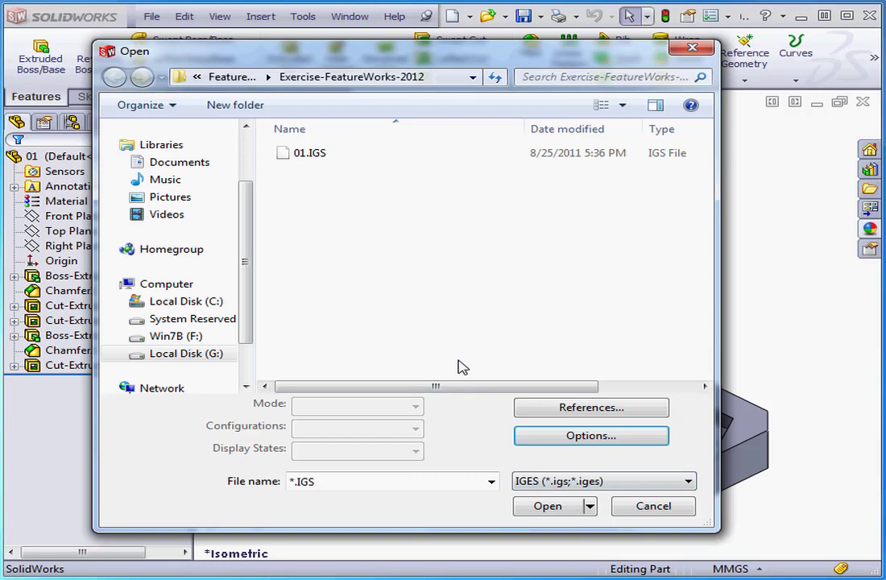
Open 01.IGS and accept running Import Diagnostics on the imported part.
left_click(323, 162)
left_click(548, 508)
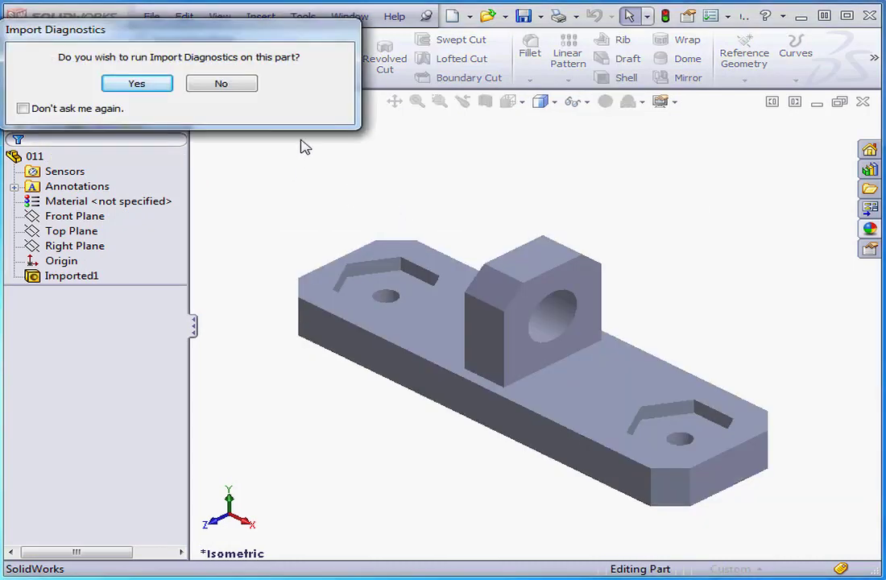
left_click(137, 84)
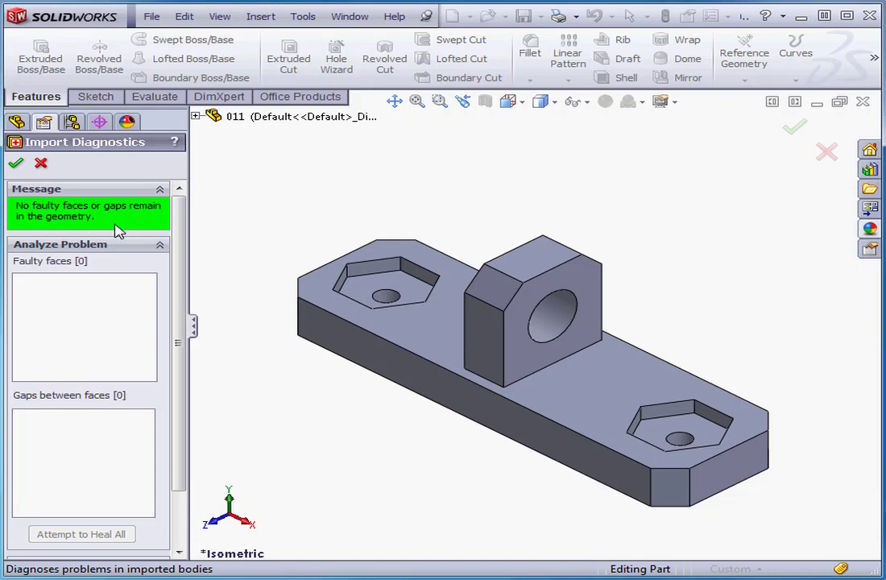
Accept the clean diagnostics and close FeatureWorks Options with Create new file set.
left_click(41, 164)
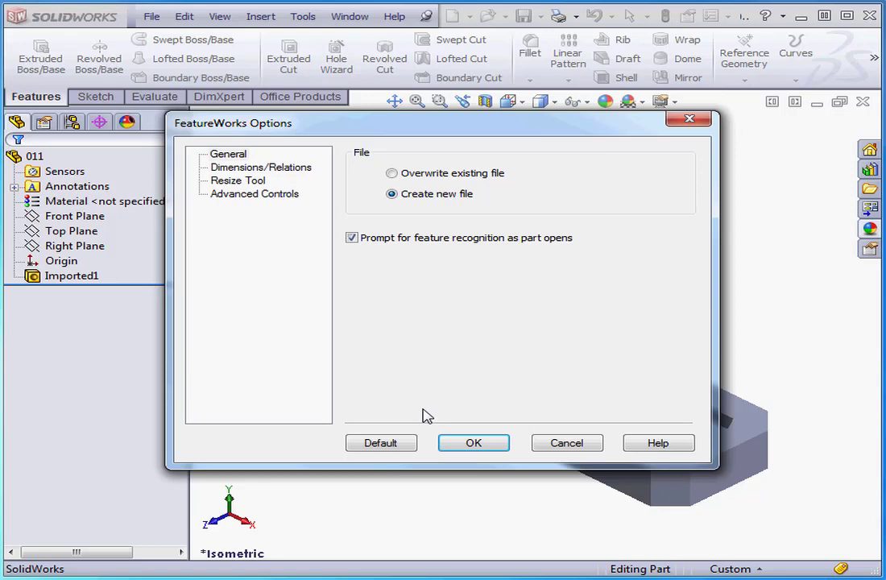
left_click(567, 444)
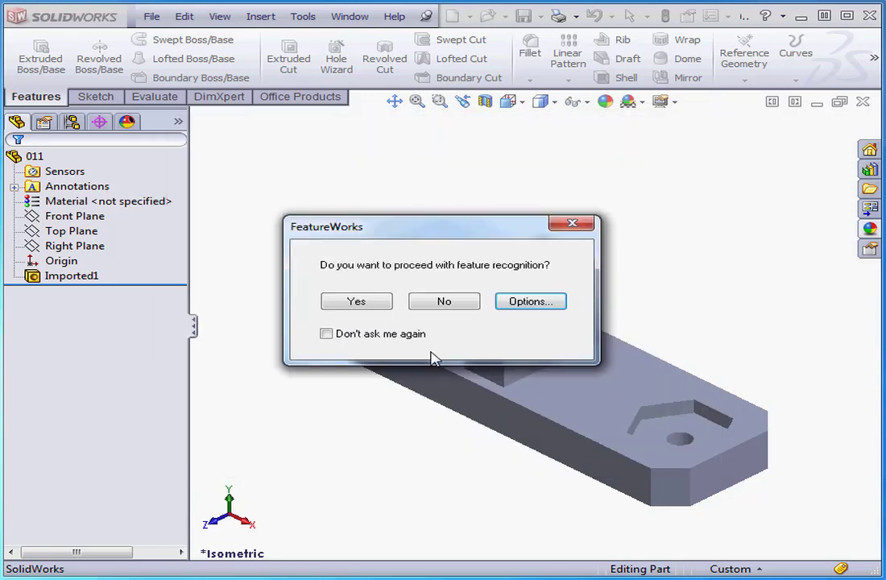
Run automatic FeatureWorks recognition with Drafts, Revolves and Ribs excluded.
left_click(360, 302)
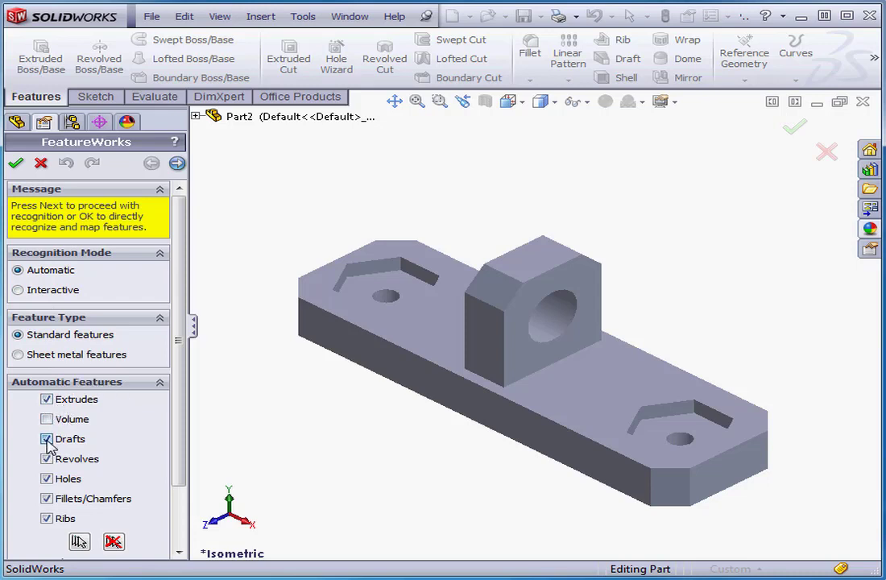
left_click(46, 439)
left_click(47, 458)
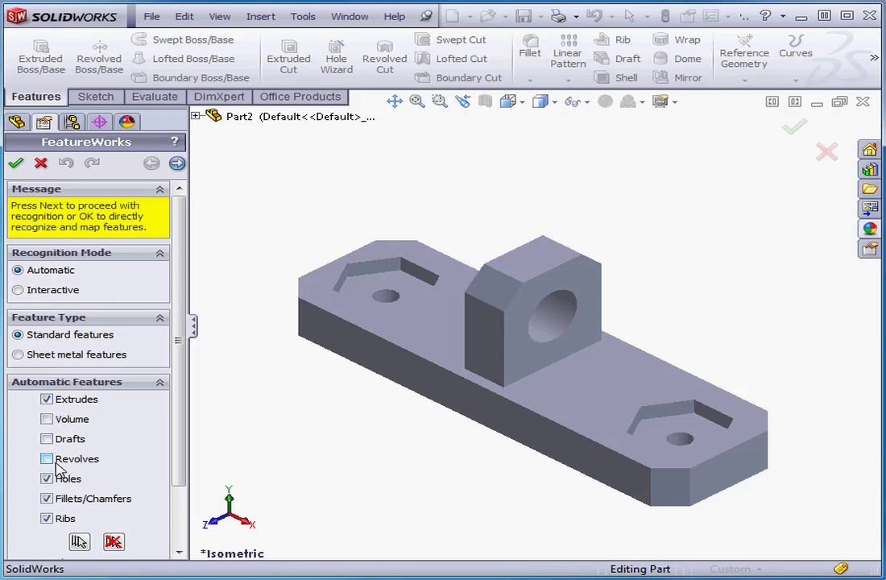
left_click(47, 519)
left_click(177, 164)
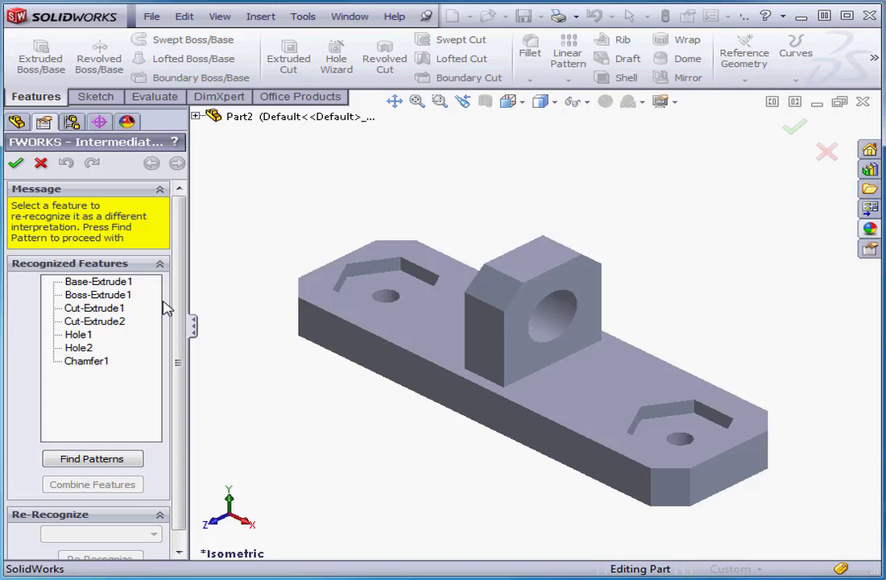
Review base extrude, boss extrude, hex cut, Chamfer1, Hole2 and Hole1, then accept them.
left_click(99, 282)
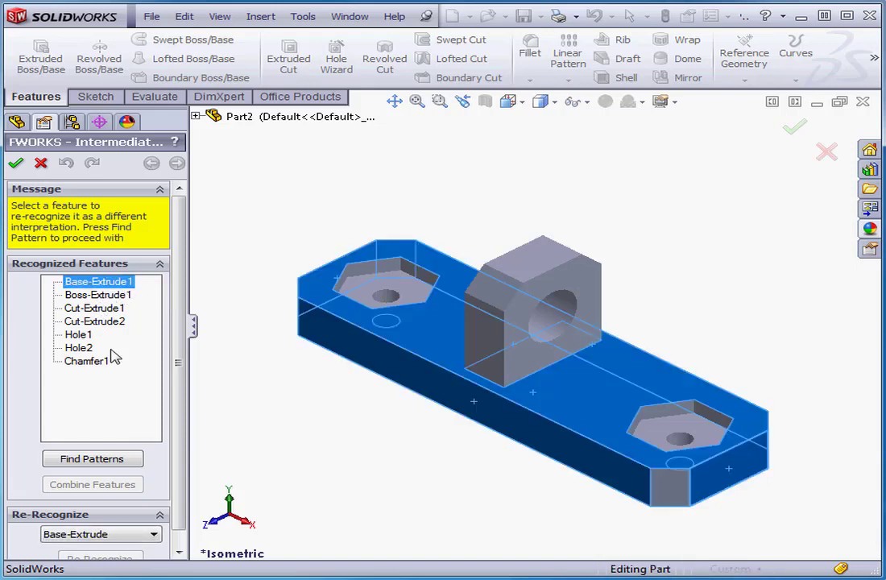
left_click(95, 295)
left_click(96, 309)
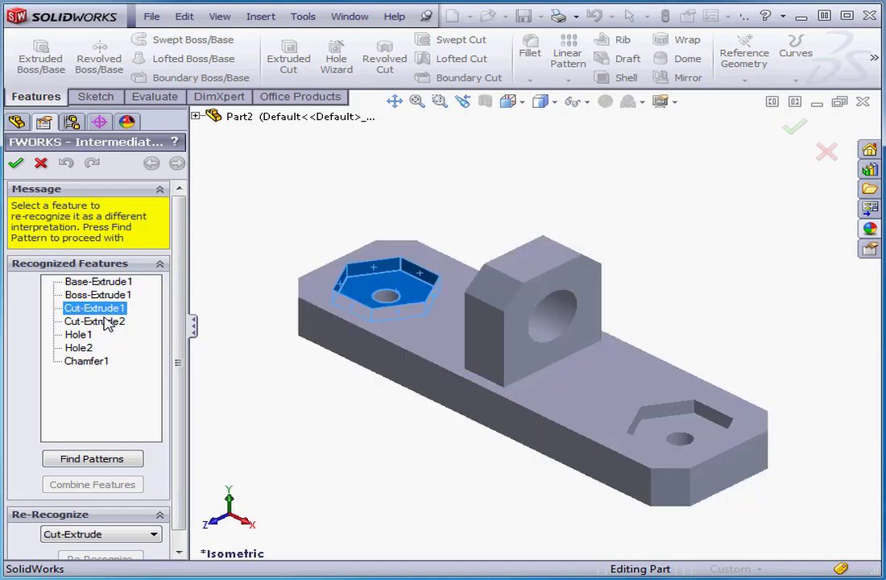
left_click(99, 363)
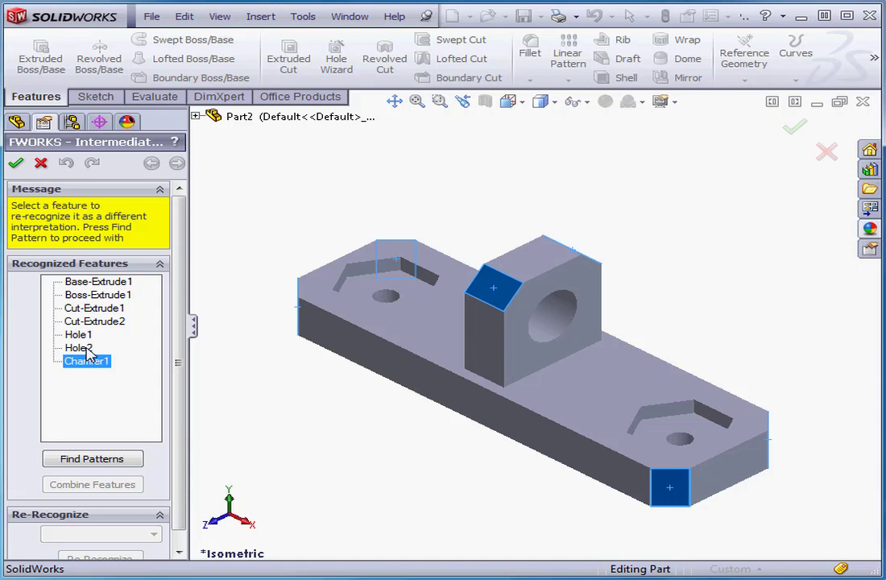
left_click(80, 348)
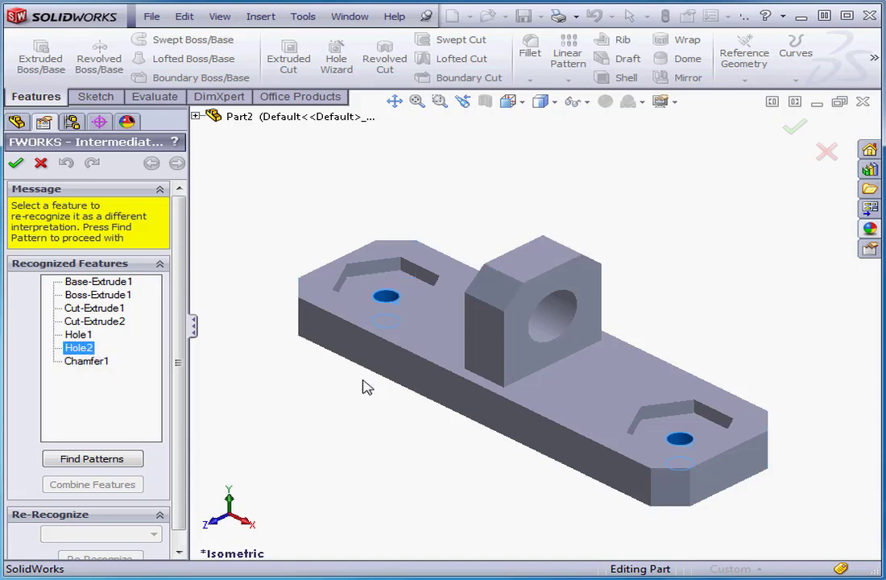
left_click(81, 336)
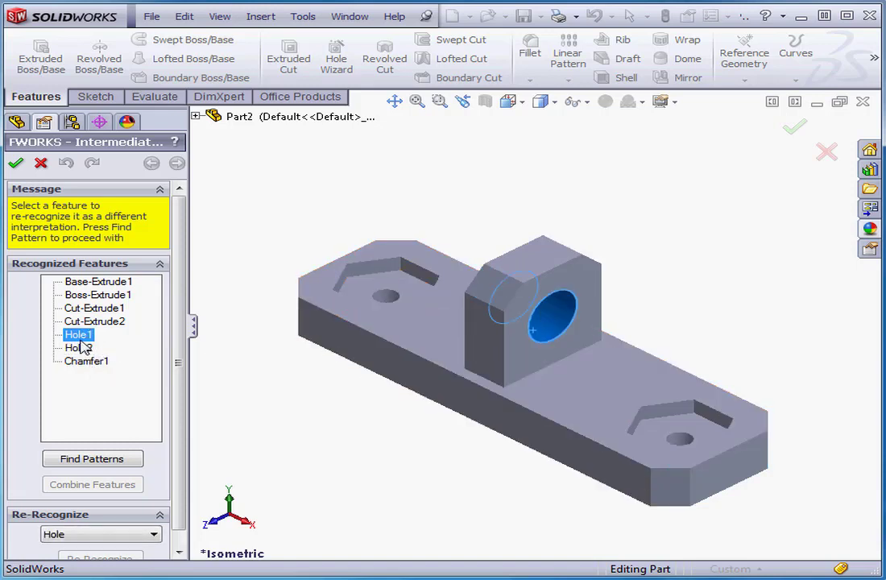
left_click(15, 162)
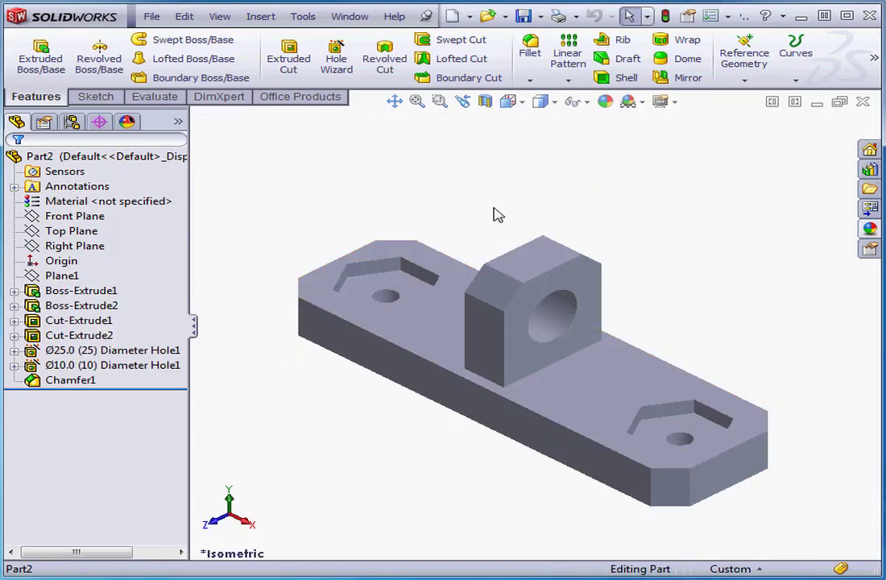
Set Shaded With Edges display and tile the three part windows vertically.
mouse_move(531, 108)
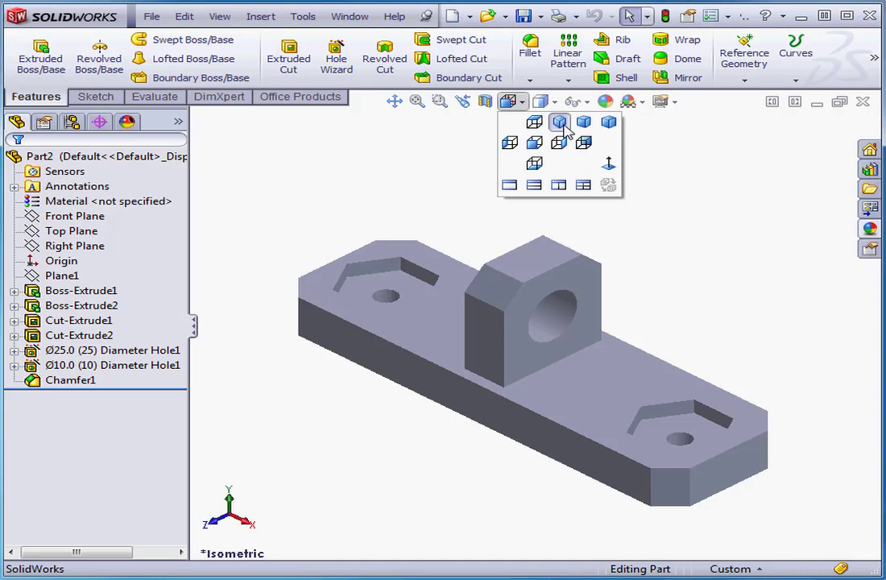
left_click(541, 122)
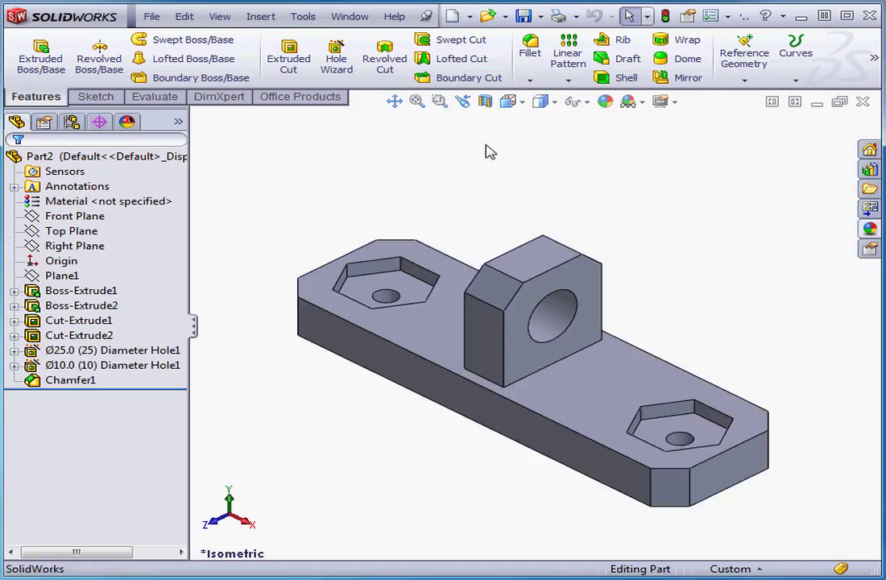
left_click(351, 18)
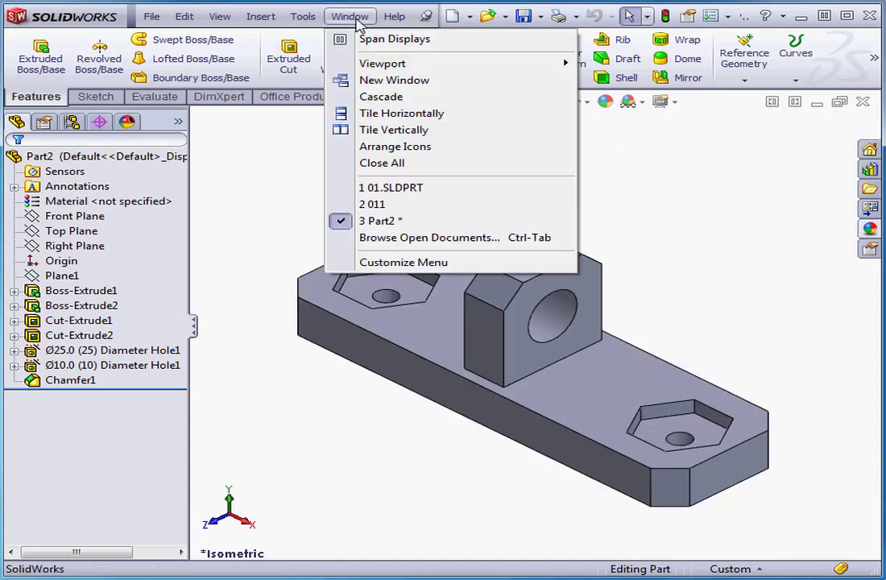
left_click(409, 132)
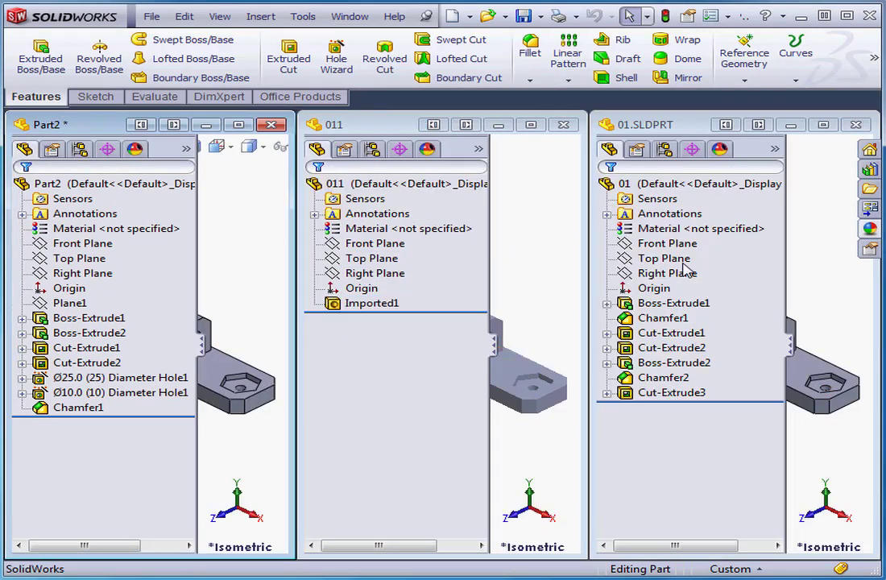
Compare Cut-Extrude1 in 01.SLDPRT with Part2's Boss-Extrudes, Ø25.0 hole and Chamfer1.
left_click(683, 127)
left_click(699, 333)
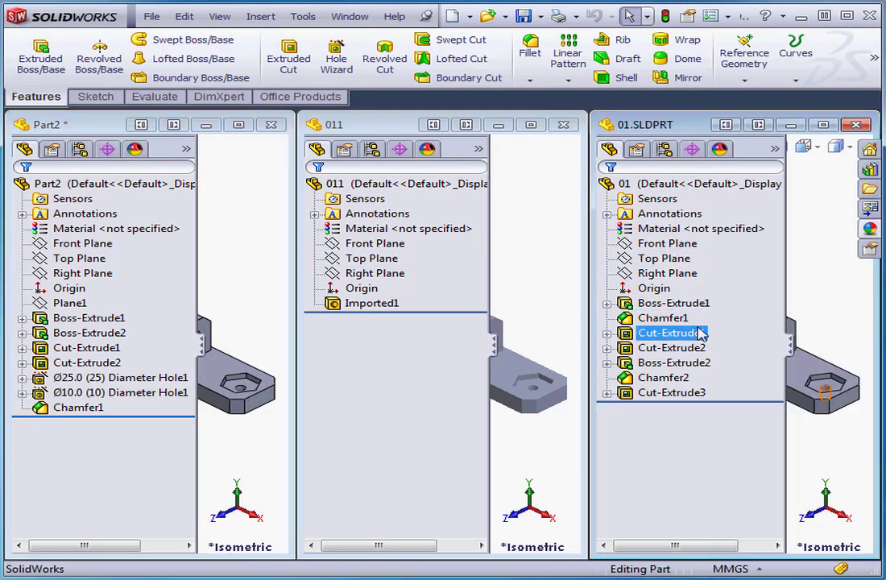
left_click(97, 125)
left_click(98, 335)
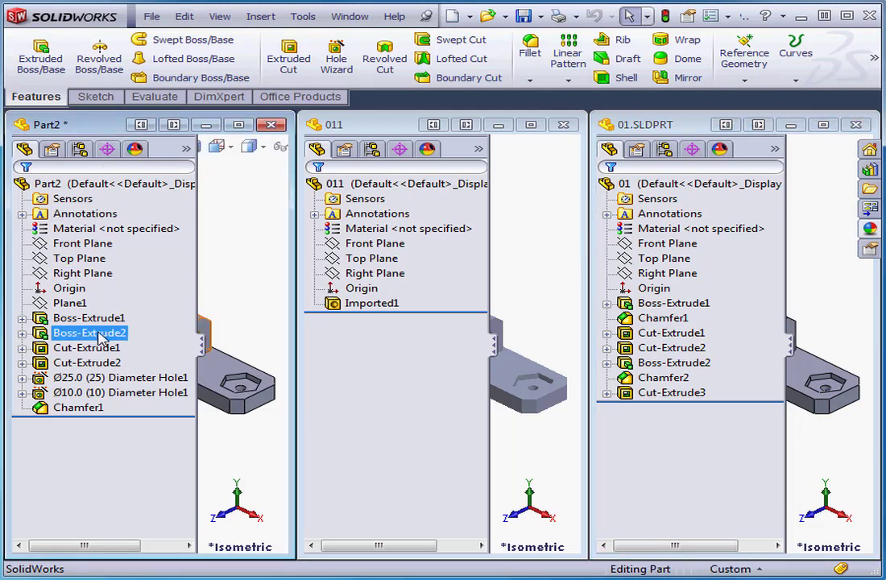
left_click(91, 378)
left_click(80, 408)
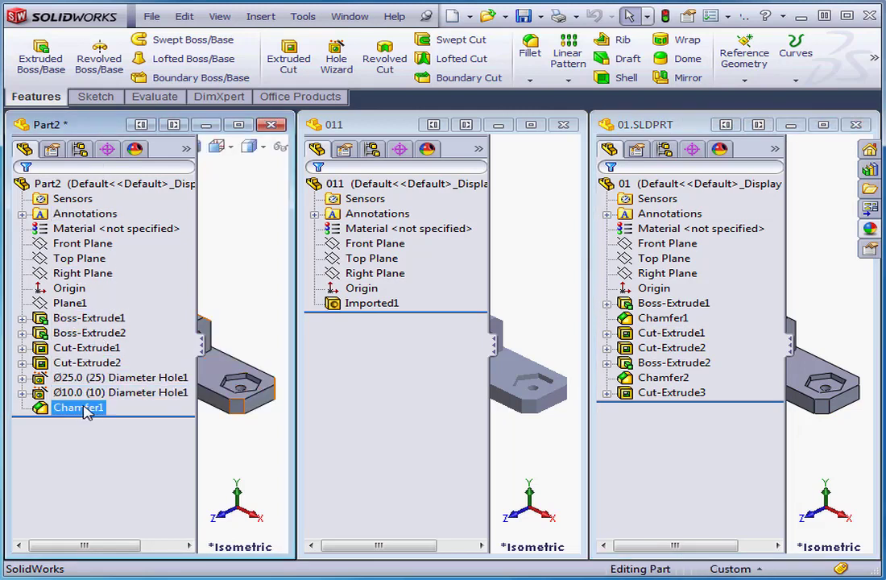
left_click(99, 377)
left_click(111, 319)
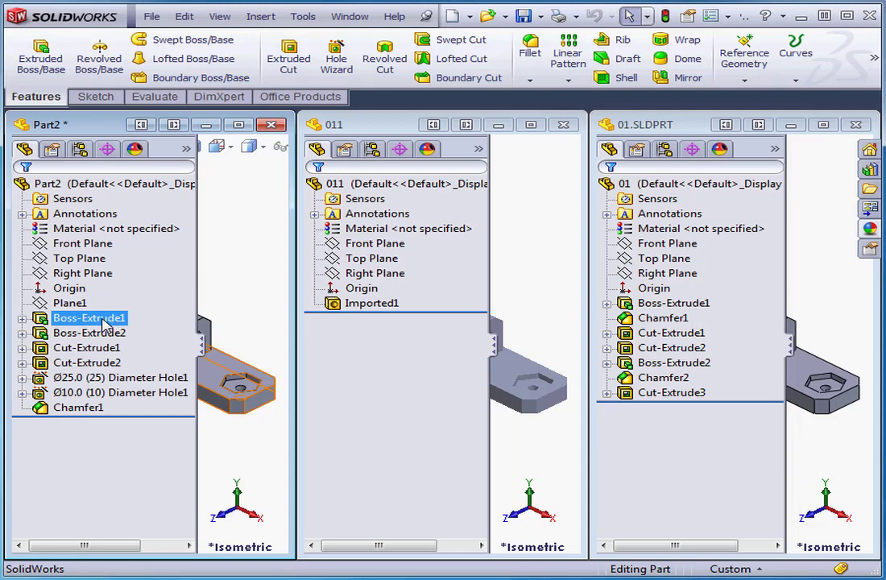
left_click(98, 333)
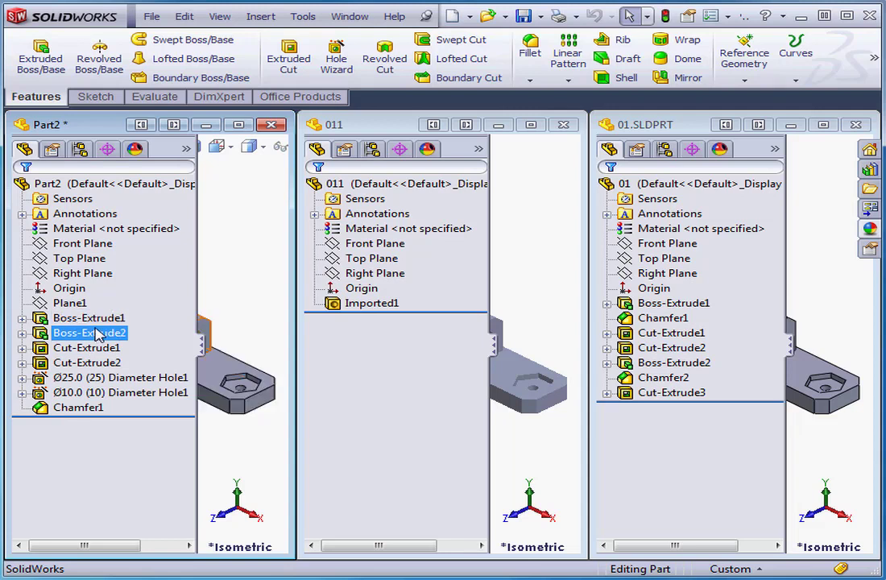